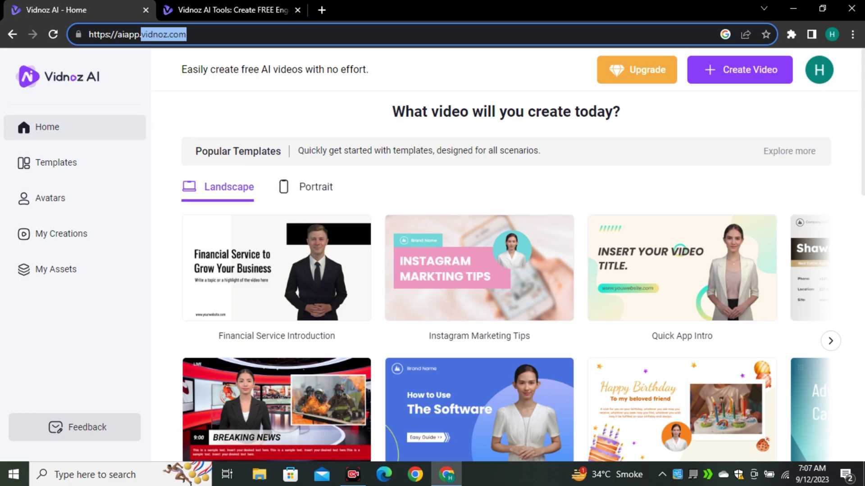
pyautogui.click(315, 187)
pyautogui.scroll(-3, 635, 317)
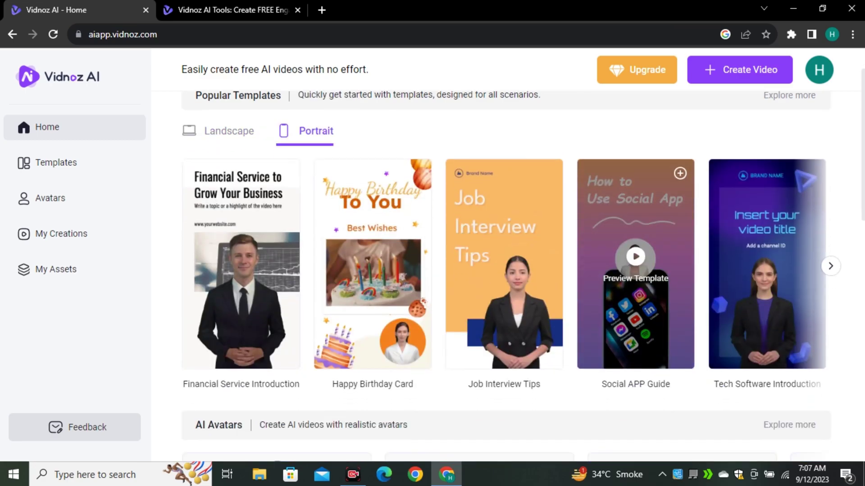
pyautogui.scroll(-3, 635, 317)
pyautogui.scroll(5, 635, 271)
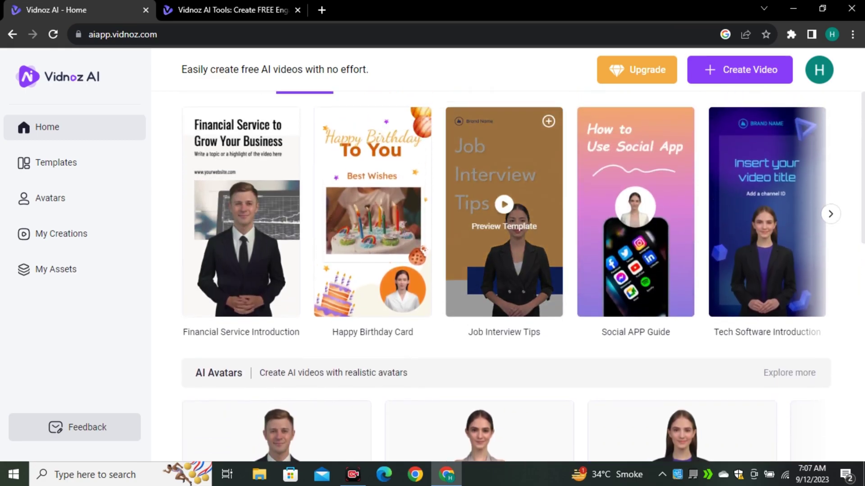
pyautogui.click(229, 187)
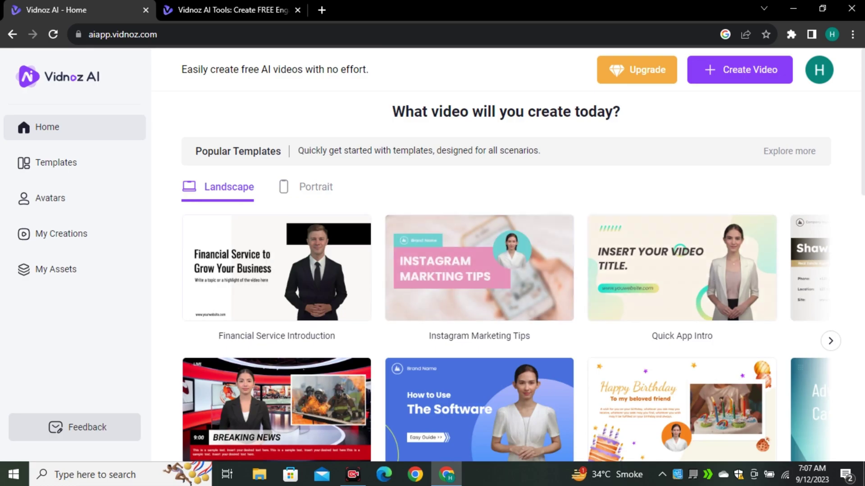
pyautogui.scroll(-1, 673, 252)
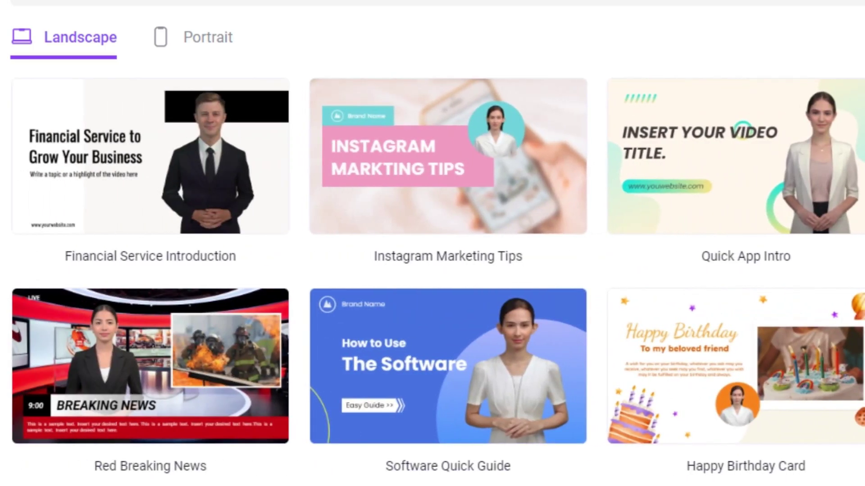
pyautogui.scroll(-5, 743, 270)
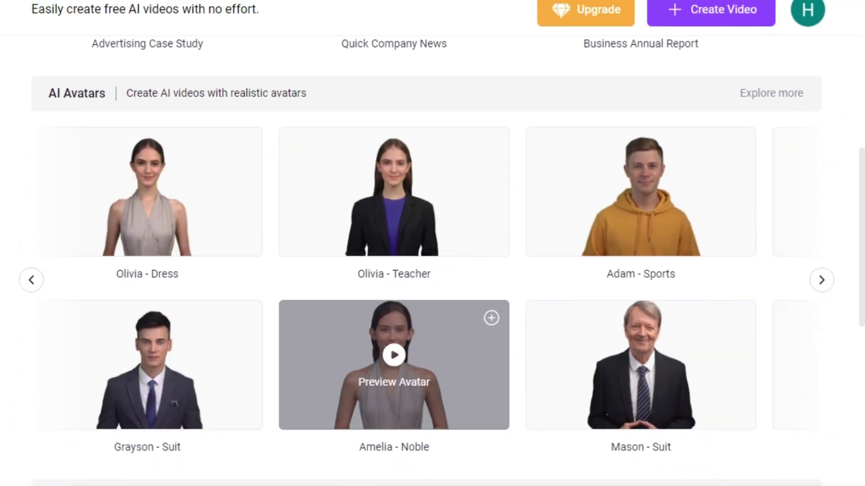
pyautogui.hscroll(8, 433, 278)
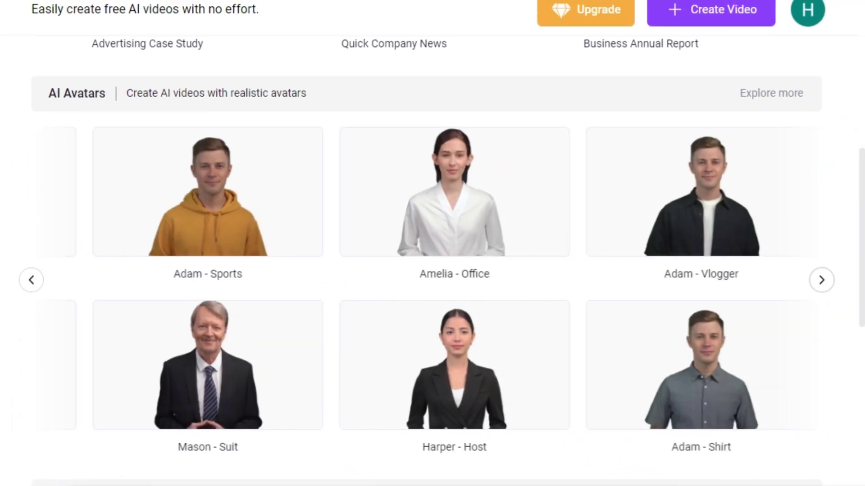
pyautogui.hscroll(6, 432, 278)
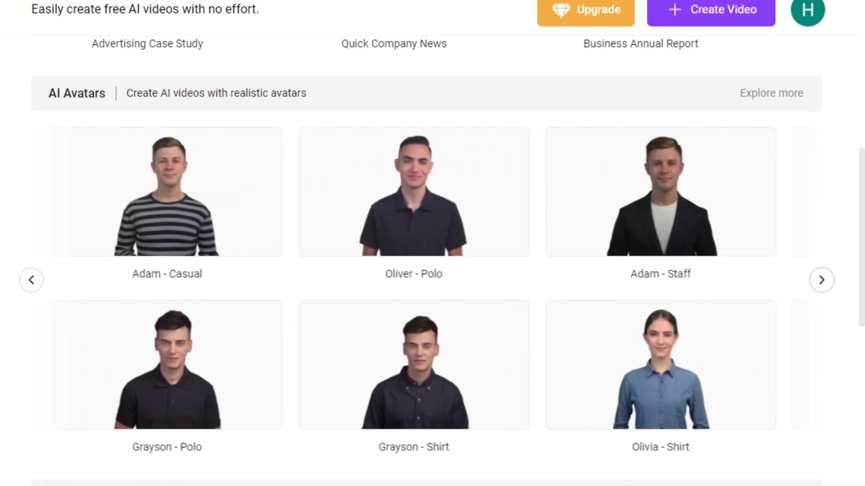
pyautogui.scroll(-4, 433, 270)
pyautogui.scroll(-3, 432, 270)
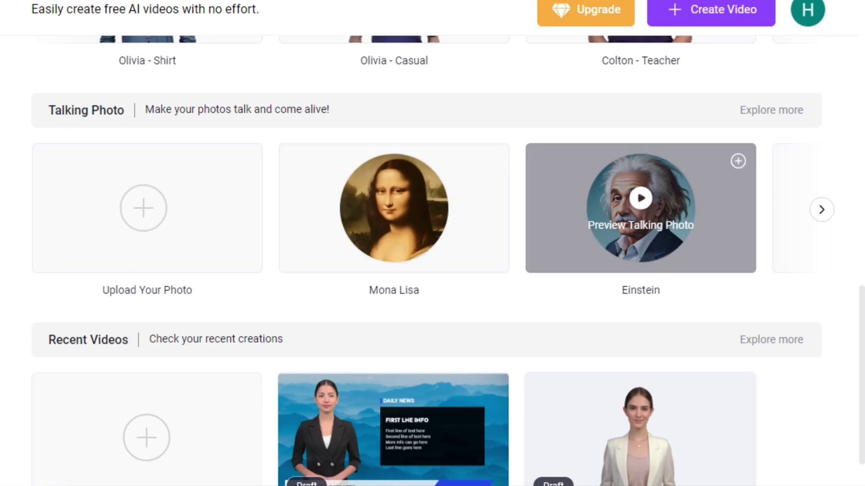
pyautogui.scroll(2, 432, 270)
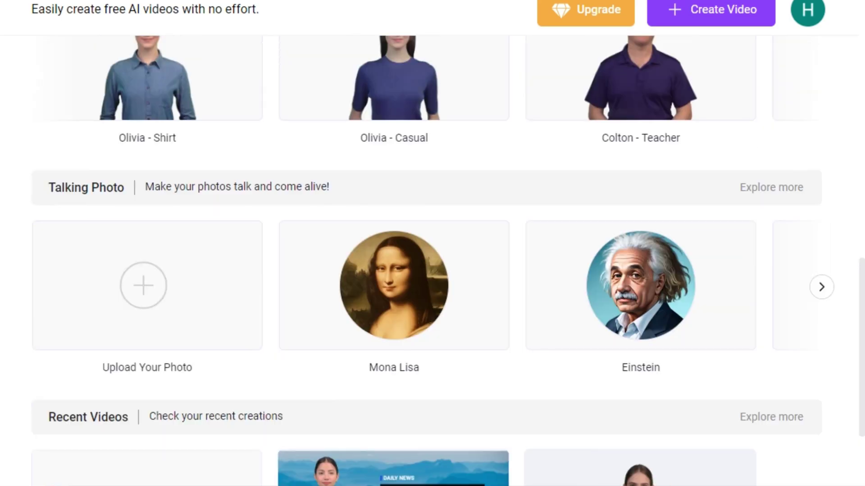
pyautogui.scroll(5, 432, 270)
pyautogui.scroll(5, 432, 270)
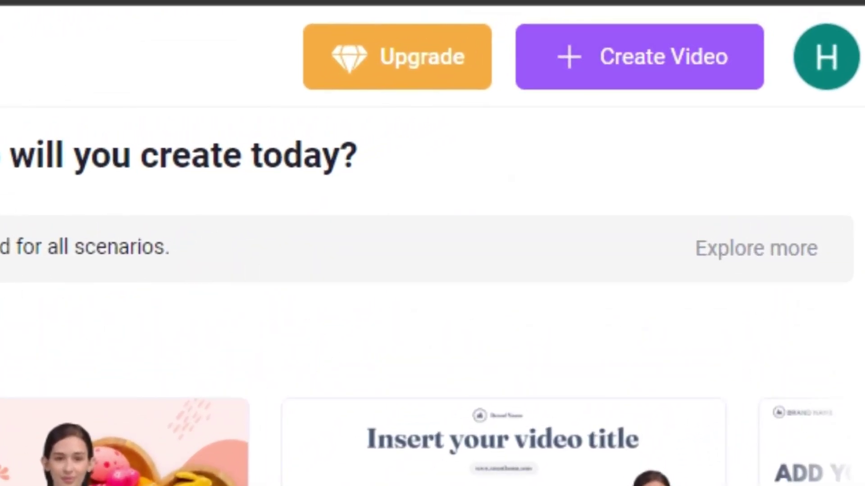
# Start a video from the Quick Company News template and select its placeholder speech text.
pyautogui.click(639, 57)
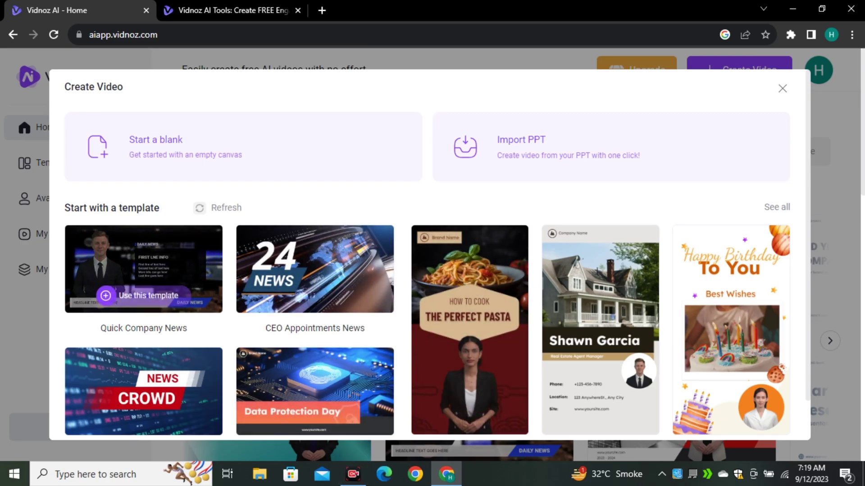
pyautogui.click(140, 296)
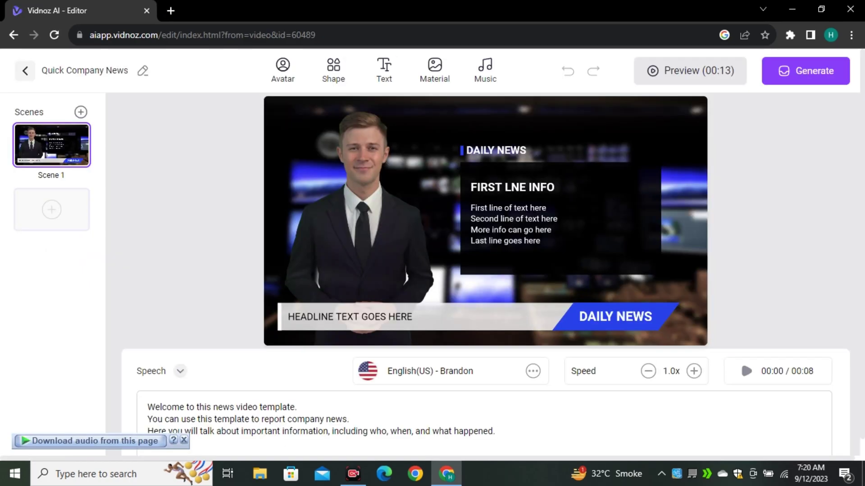
pyautogui.scroll(-1, 483, 256)
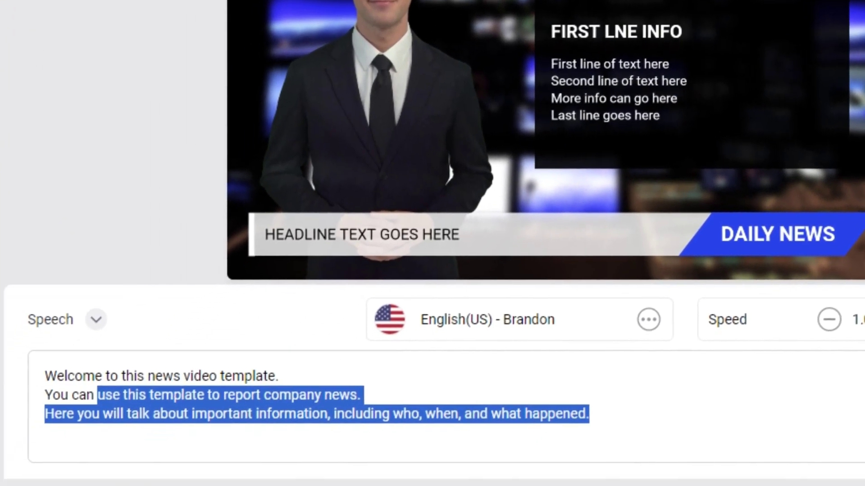
pyautogui.moveTo(588, 413); pyautogui.dragTo(45, 375)
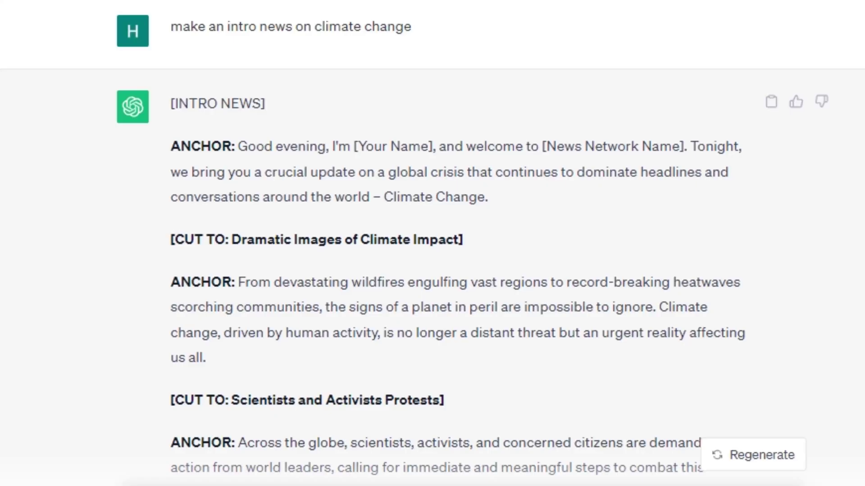
# Copy the climate-change intro paragraph from ChatGPT.
pyautogui.moveTo(238, 146); pyautogui.dragTo(479, 196)
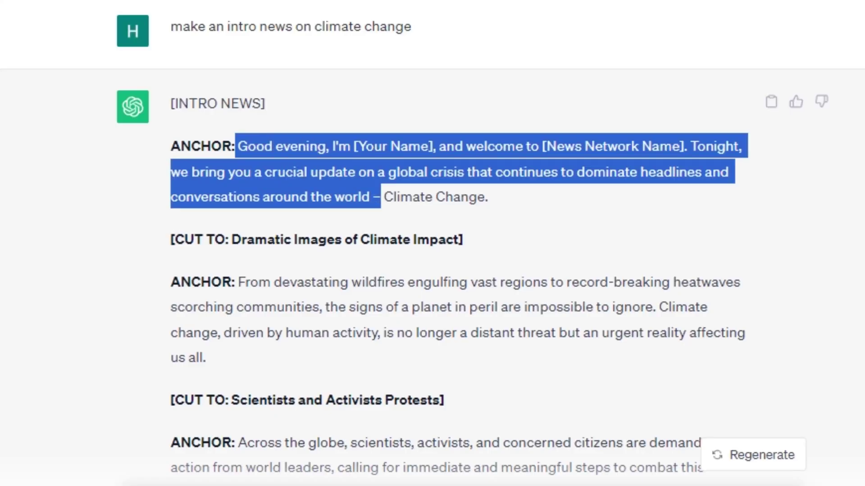
pyautogui.rightClick(485, 197)
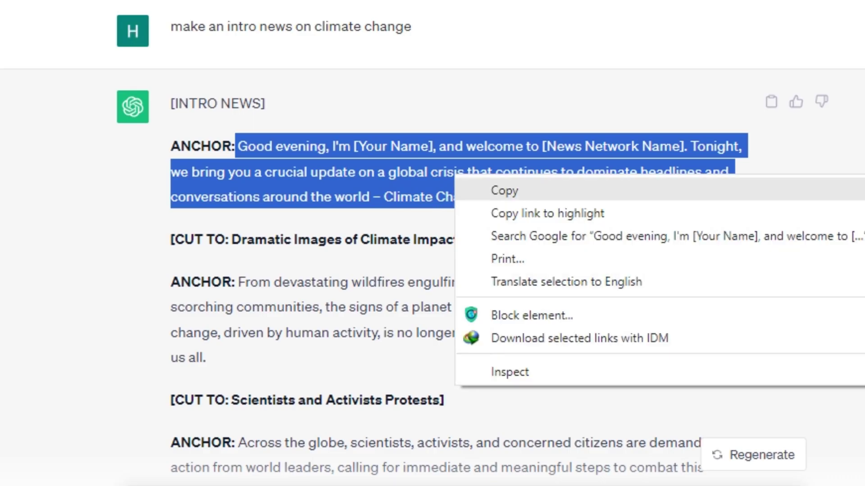
pyautogui.click(503, 188)
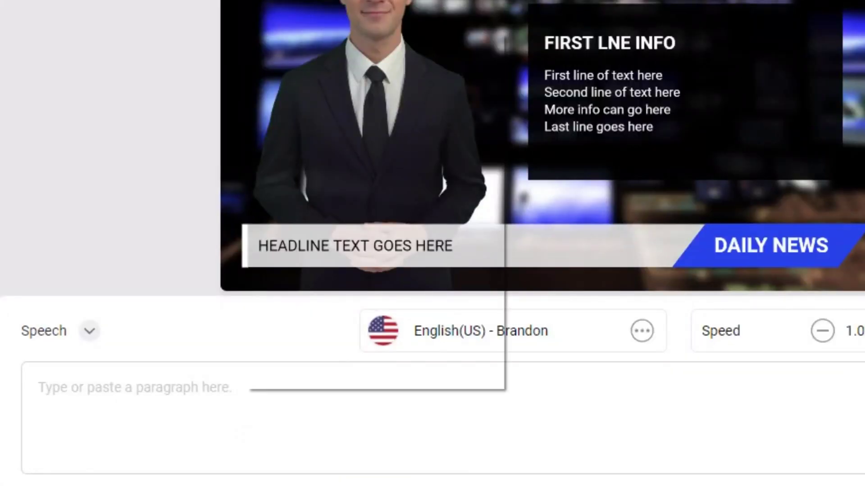
# Paste the climate intro into the script and set the narrator to English (UK) Ethan.
pyautogui.rightClick(250, 388)
pyautogui.click(297, 181)
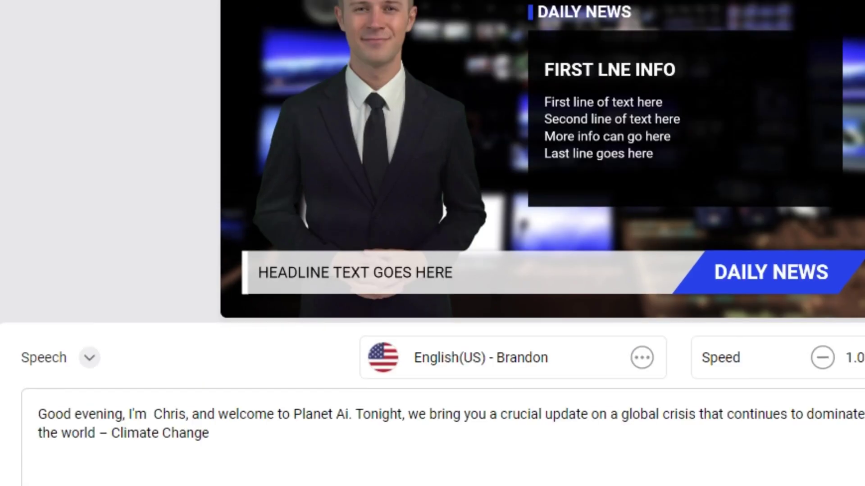
pyautogui.click(481, 357)
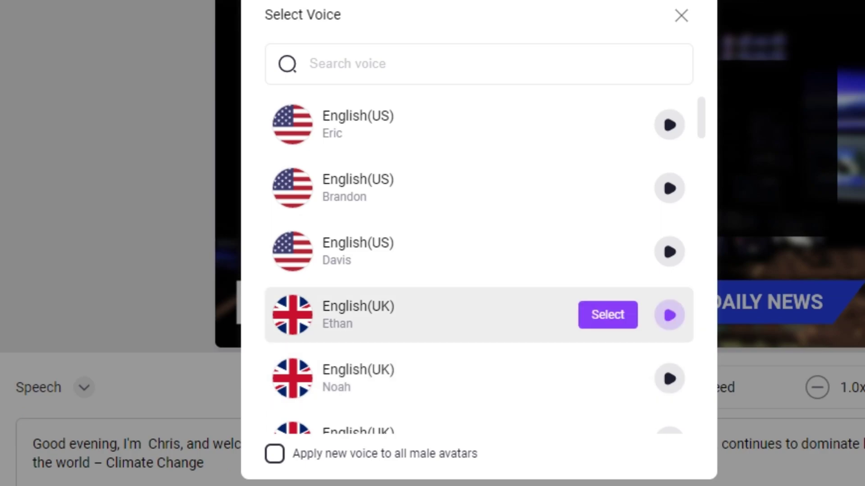
pyautogui.click(669, 315)
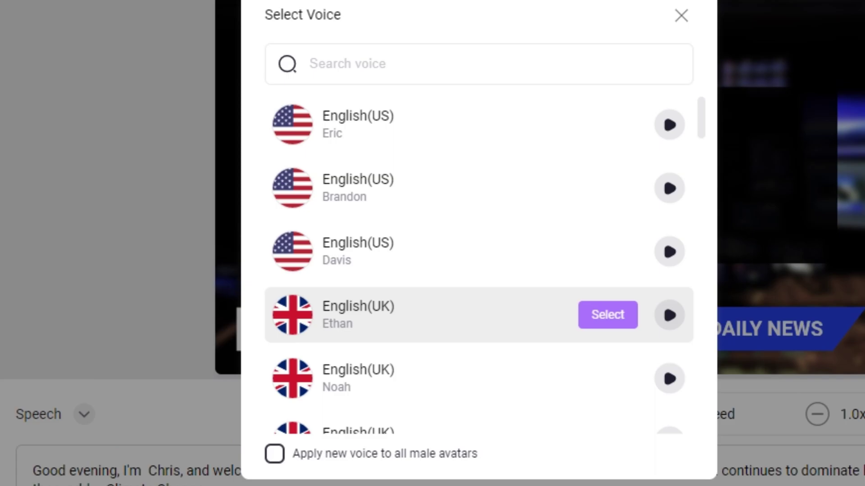
pyautogui.click(608, 314)
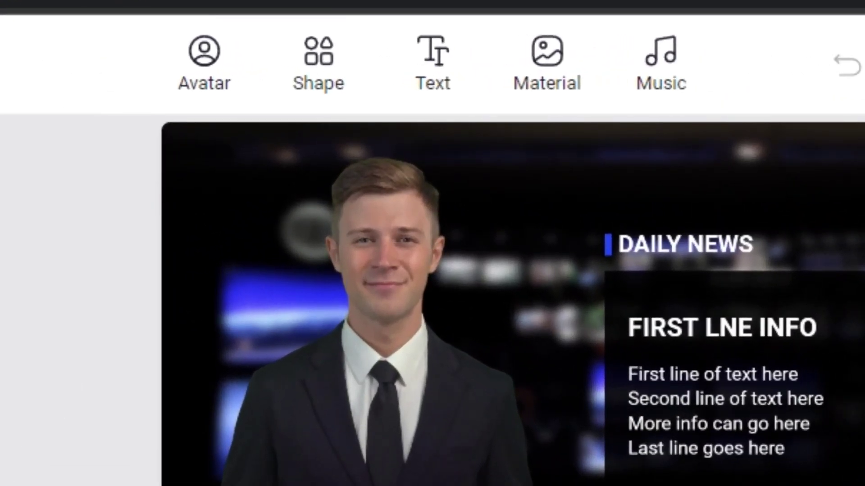
# Add a filled square shape to the scene and stretch it into a wide rectangle.
pyautogui.click(204, 62)
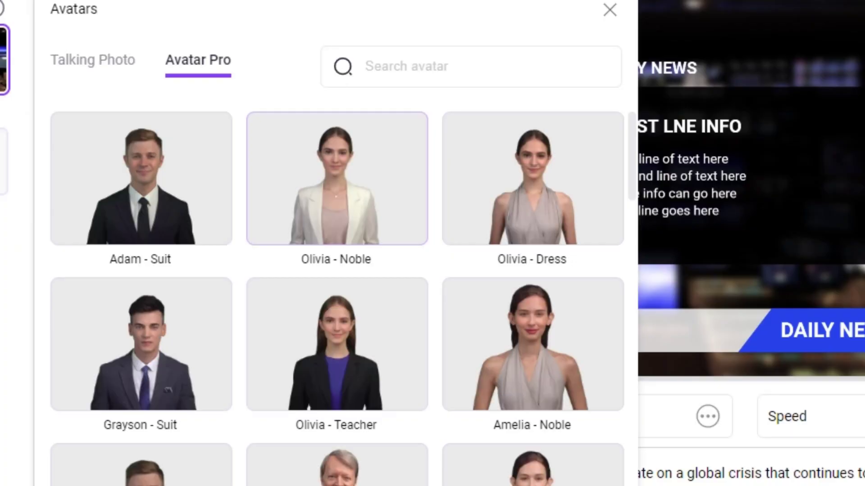
pyautogui.scroll(-5, 336, 297)
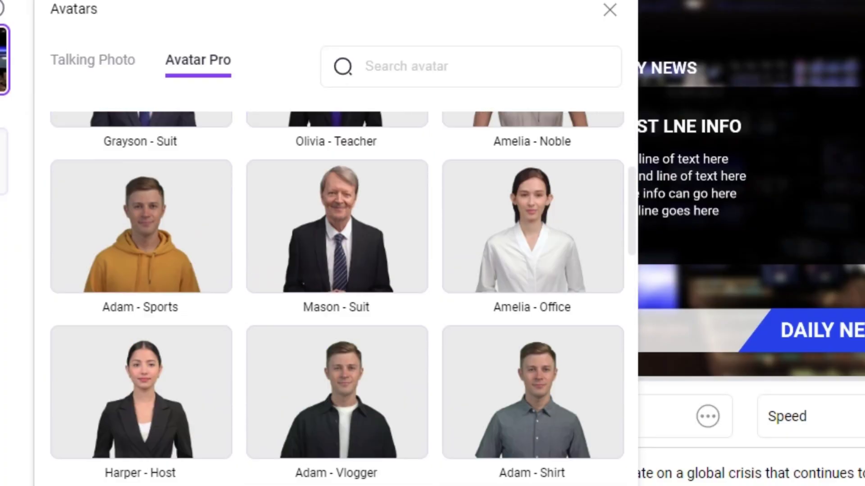
pyautogui.scroll(2, 337, 297)
pyautogui.scroll(-3, 337, 298)
pyautogui.scroll(5, 336, 298)
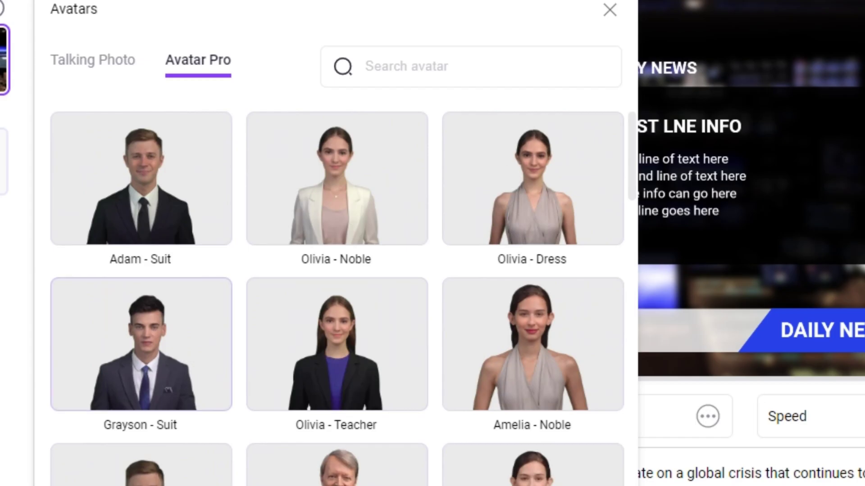
pyautogui.press('Escape')
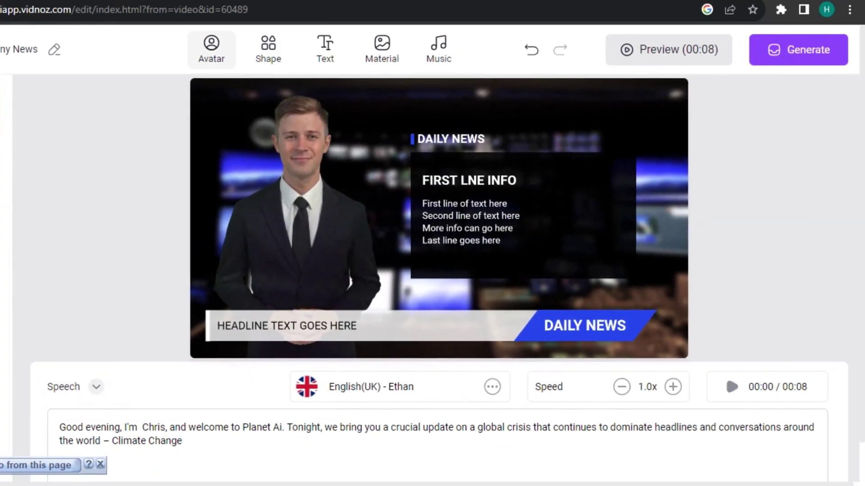
pyautogui.click(268, 49)
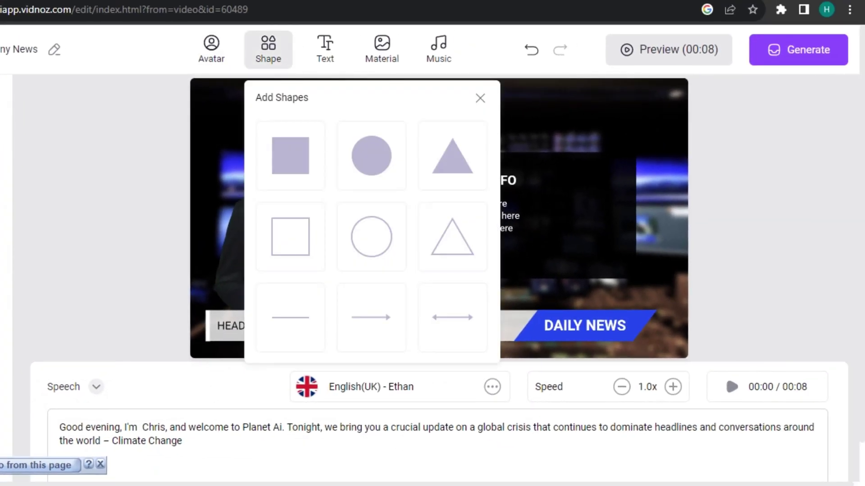
pyautogui.click(290, 155)
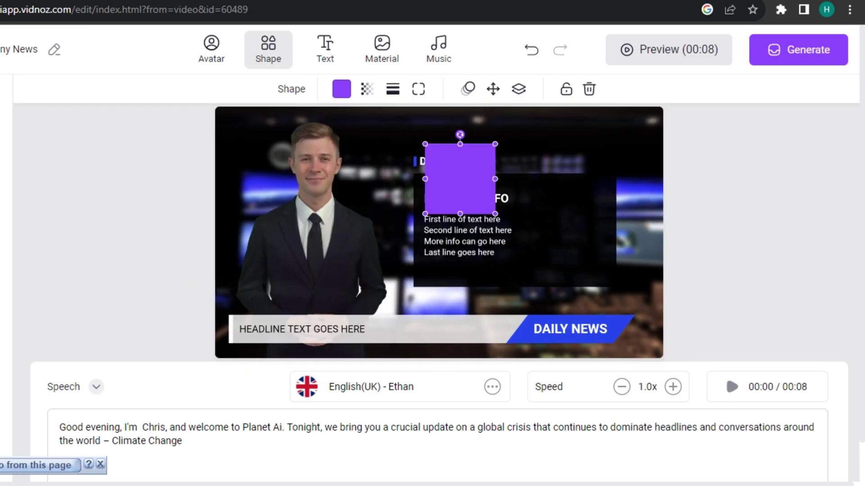
pyautogui.moveTo(425, 213); pyautogui.dragTo(369, 250)
pyautogui.moveTo(496, 214); pyautogui.dragTo(564, 250)
# Recolour the rectangle white, then delete it from the scene.
pyautogui.click(341, 88)
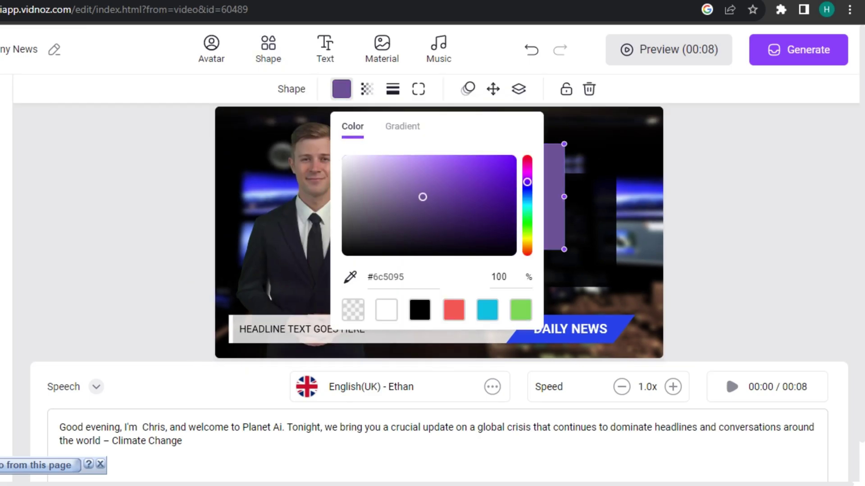
pyautogui.click(386, 309)
pyautogui.click(510, 223)
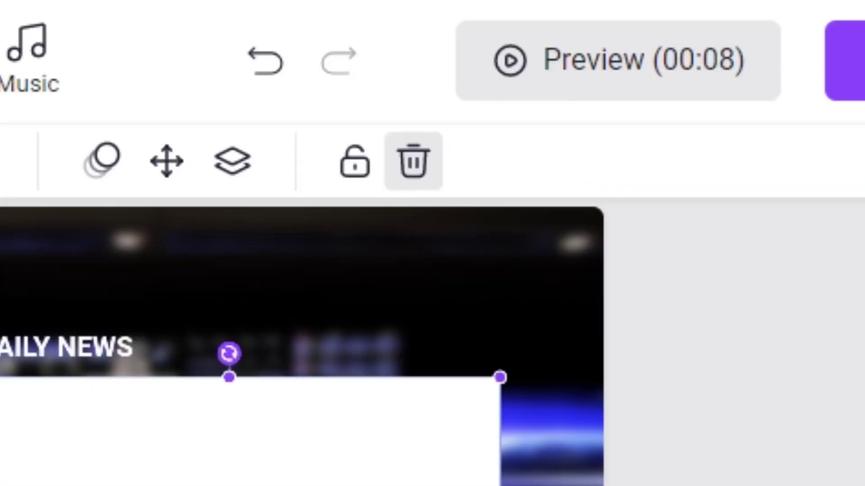
pyautogui.click(413, 161)
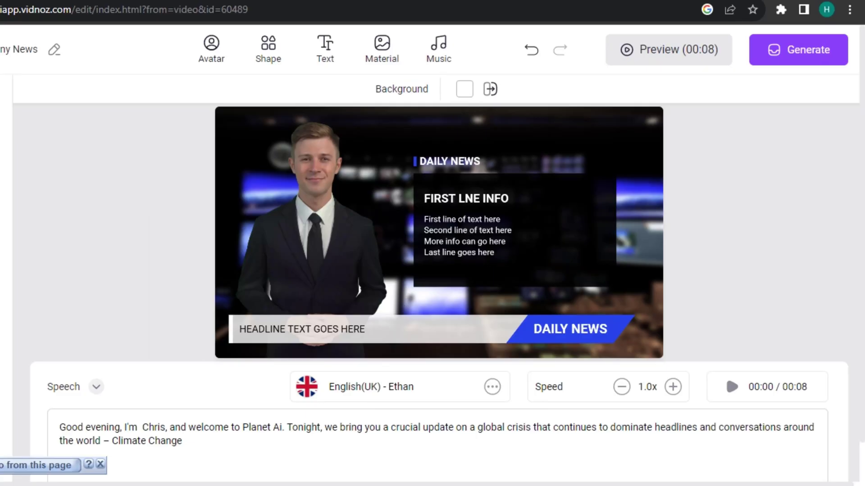
# Rename the FIRST LNE INFO heading to CLIMATE CHANGE and switch it to another font.
pyautogui.doubleClick(466, 197)
pyautogui.write('CLIMATE CHAN')
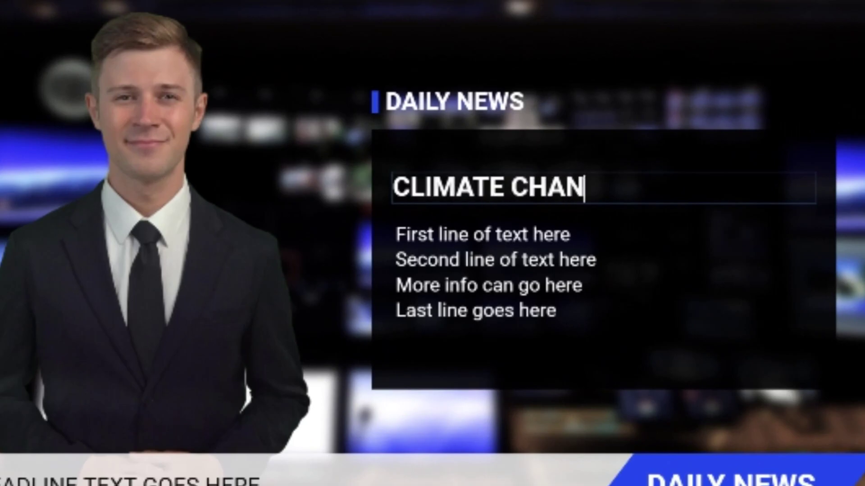
pyautogui.write('GE')
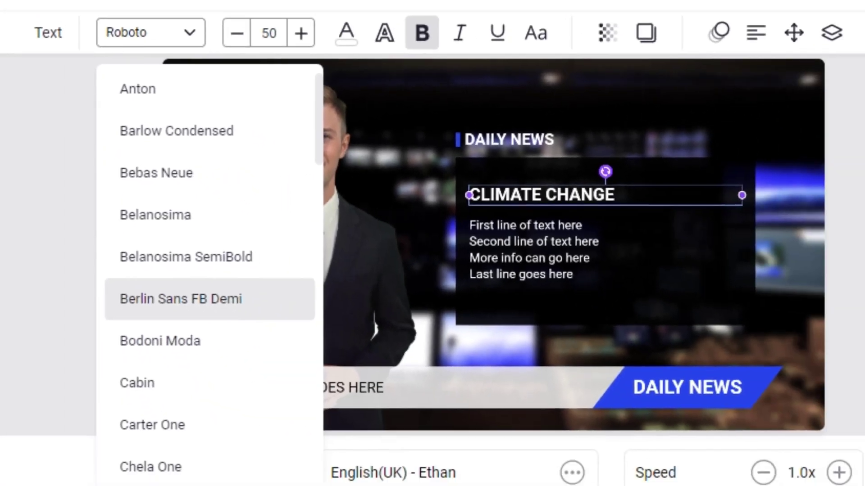
pyautogui.scroll(-3, 230, 270)
pyautogui.scroll(-3, 209, 271)
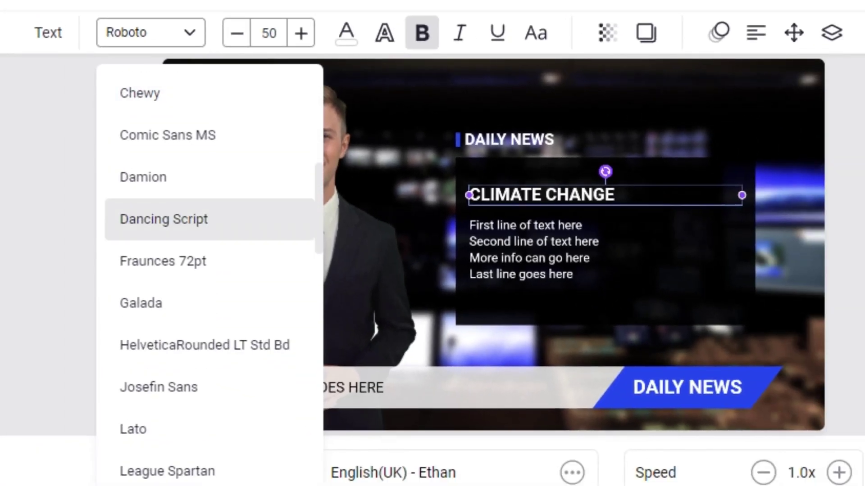
pyautogui.press('Down')
pyautogui.press('Down')
pyautogui.press('Down')
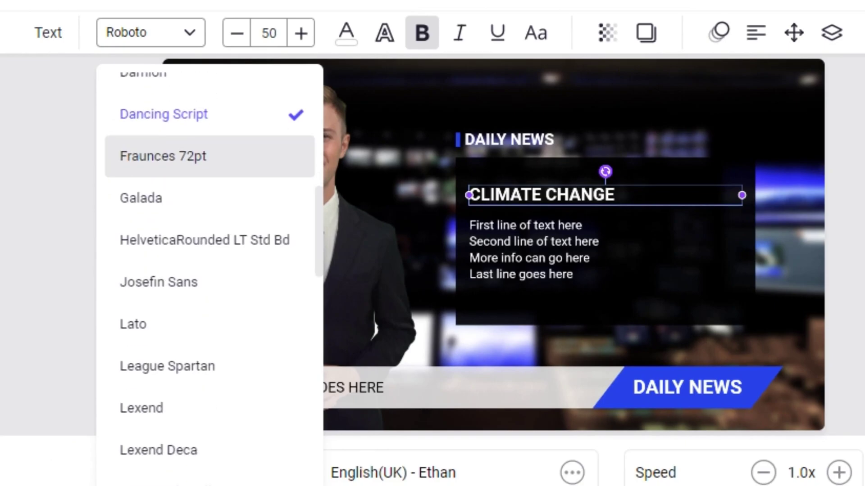
pyautogui.press('Return')
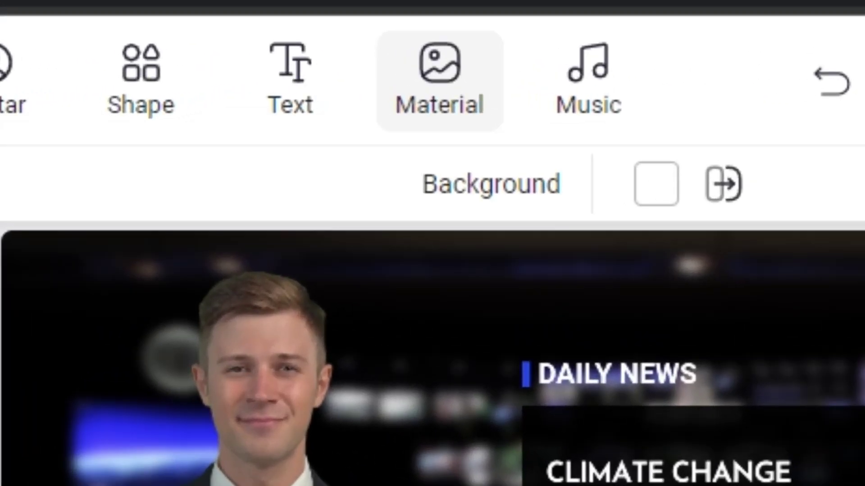
# Insert the snowy mountain stock photo, stretch it over the whole scene, and send it to back.
pyautogui.click(439, 77)
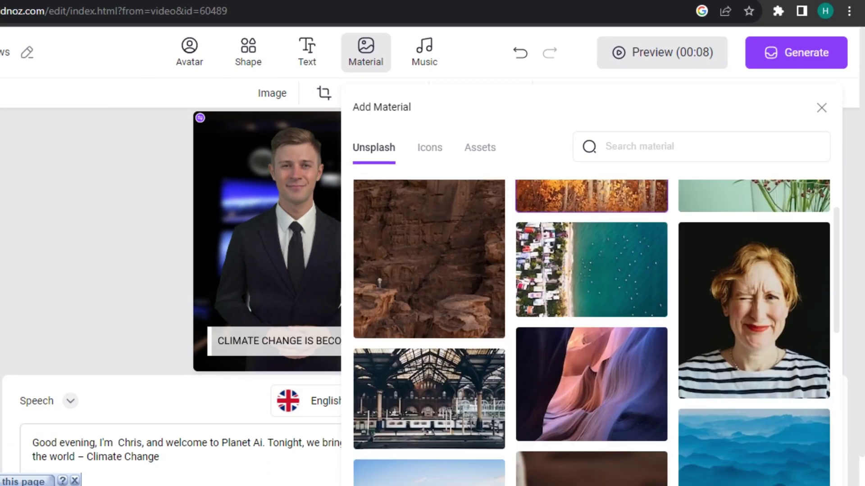
pyautogui.scroll(-5, 591, 304)
pyautogui.scroll(-3, 591, 304)
pyautogui.scroll(-3, 591, 305)
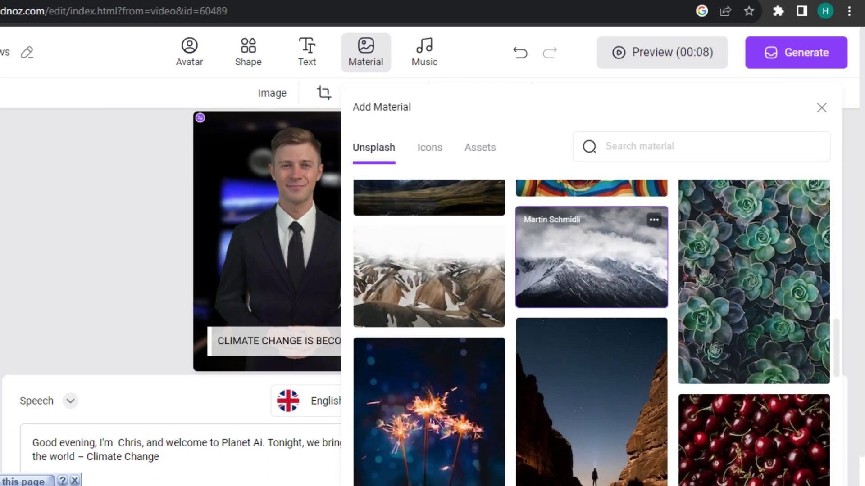
pyautogui.scroll(2, 590, 304)
pyautogui.click(591, 345)
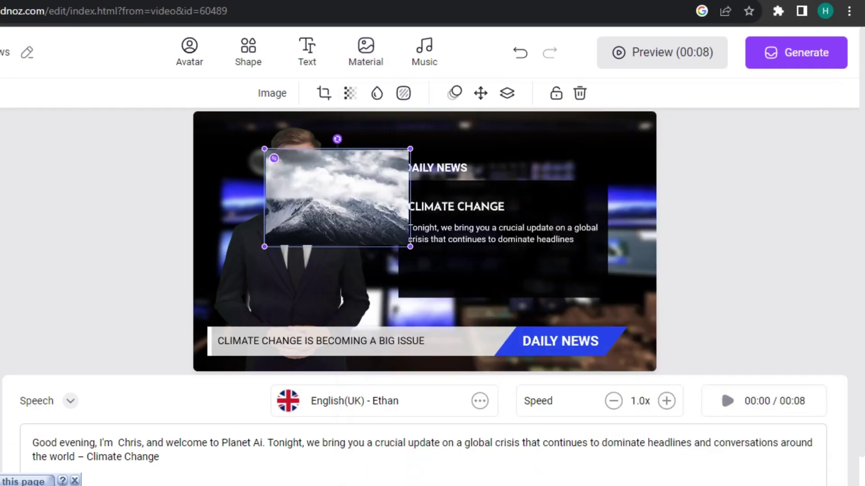
pyautogui.moveTo(338, 196); pyautogui.dragTo(267, 159)
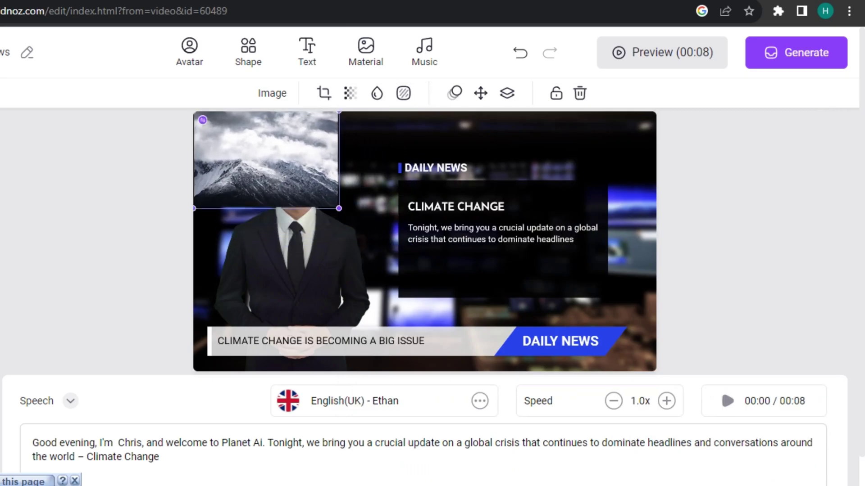
pyautogui.moveTo(338, 210); pyautogui.dragTo(655, 371)
pyautogui.press('Escape')
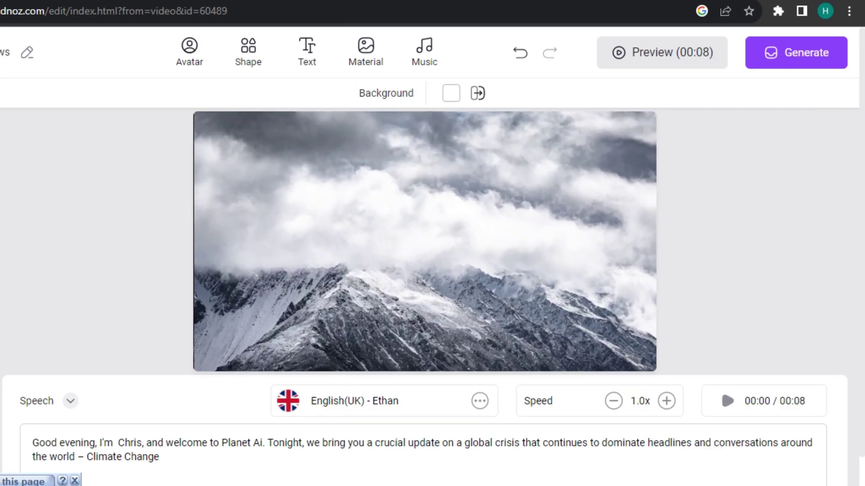
pyautogui.click(424, 243)
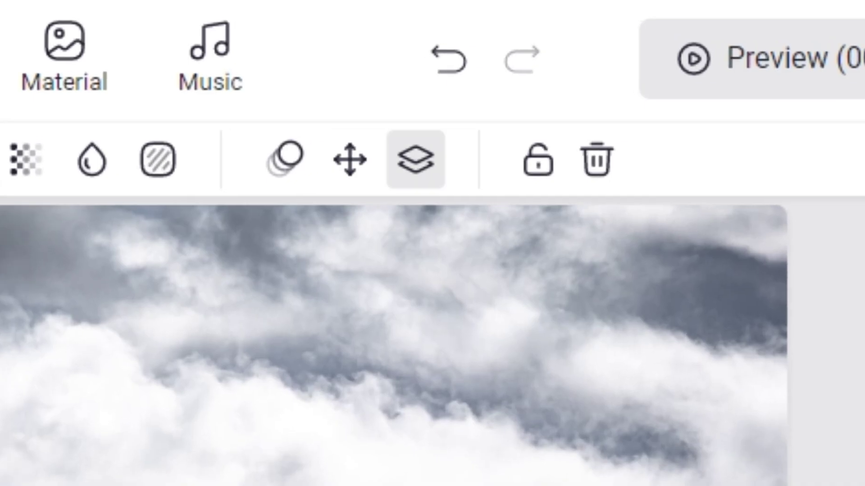
pyautogui.click(416, 161)
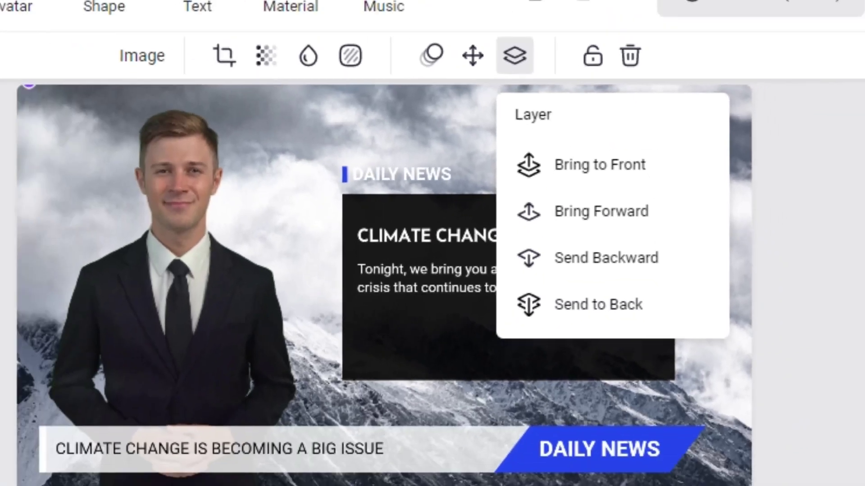
pyautogui.click(101, 270)
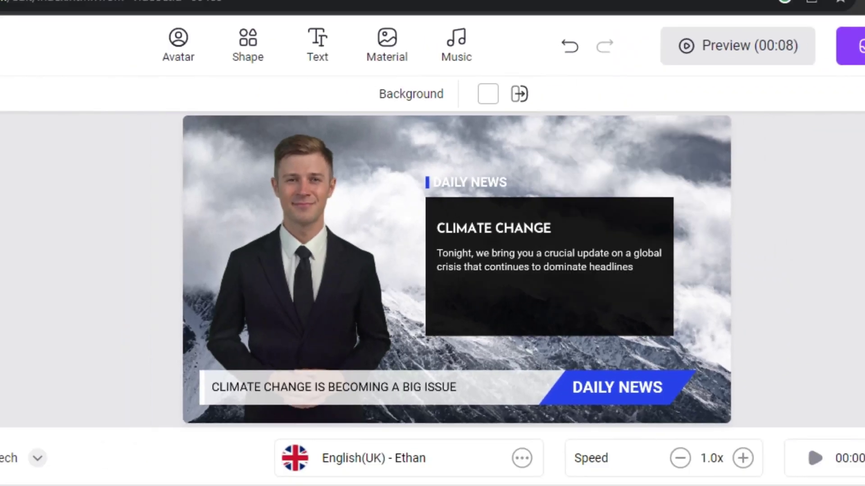
pyautogui.click(457, 45)
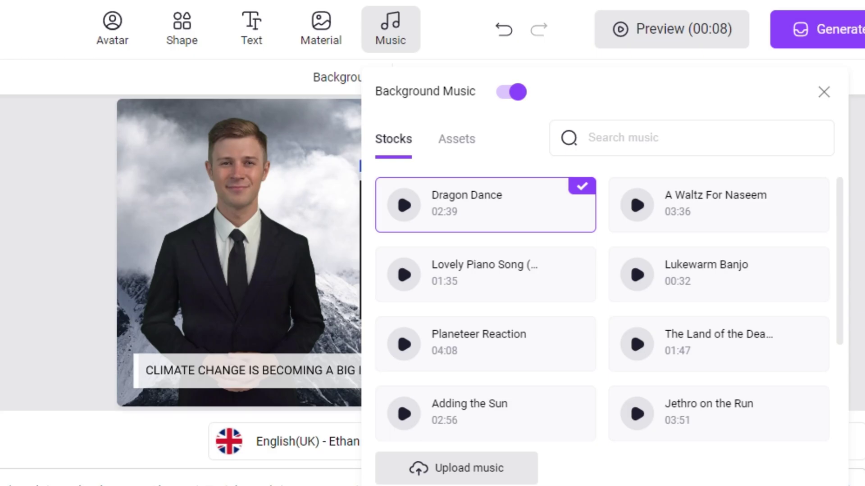
pyautogui.scroll(-2, 485, 284)
pyautogui.scroll(-3, 485, 285)
pyautogui.scroll(-2, 485, 284)
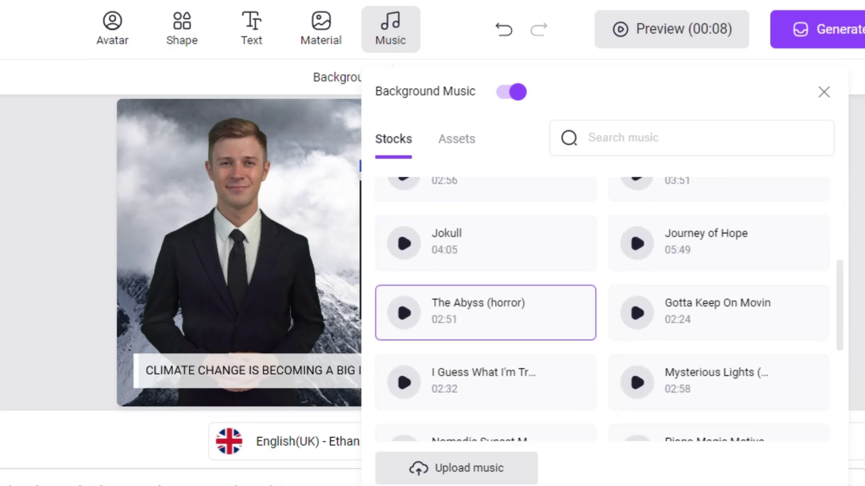
pyautogui.scroll(-3, 485, 311)
pyautogui.scroll(-2, 485, 311)
pyautogui.scroll(-2, 485, 311)
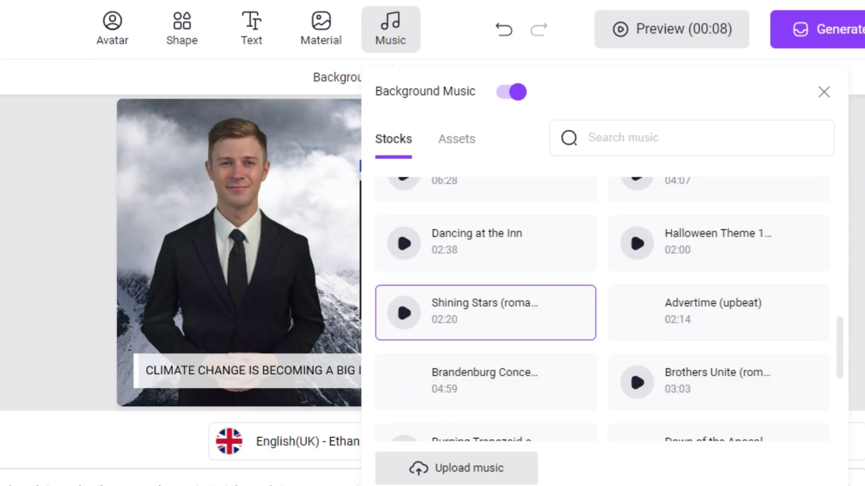
pyautogui.click(823, 92)
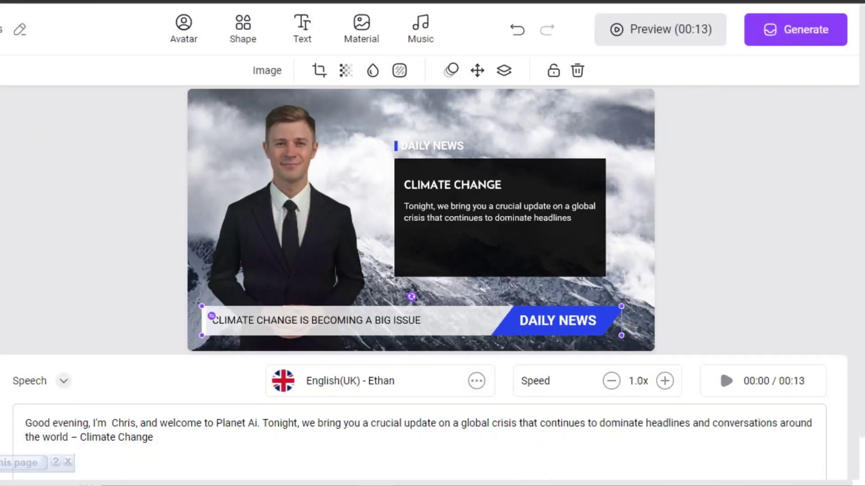
# Apply the Fade in left entrance animation to the 'Tonight, we bring you' body text.
pyautogui.click(500, 211)
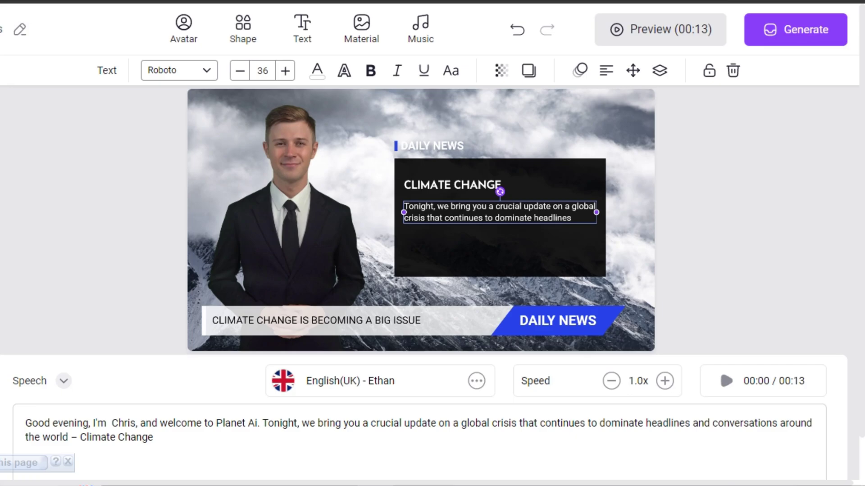
pyautogui.click(580, 71)
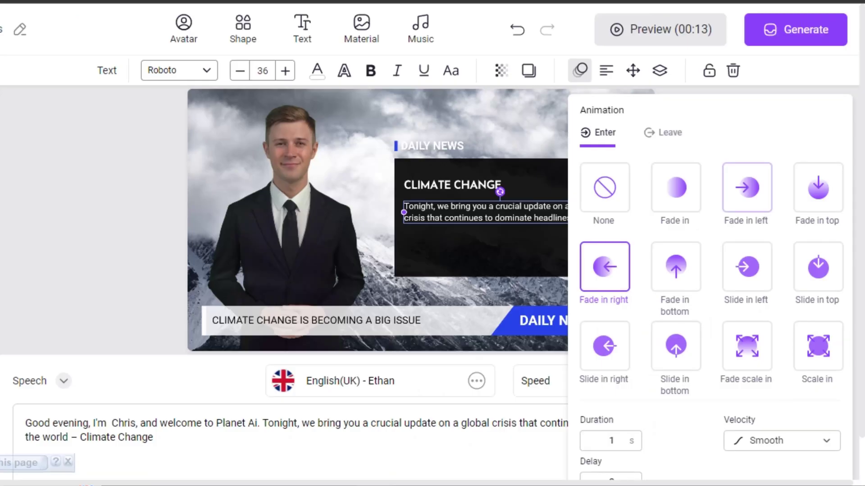
pyautogui.click(747, 188)
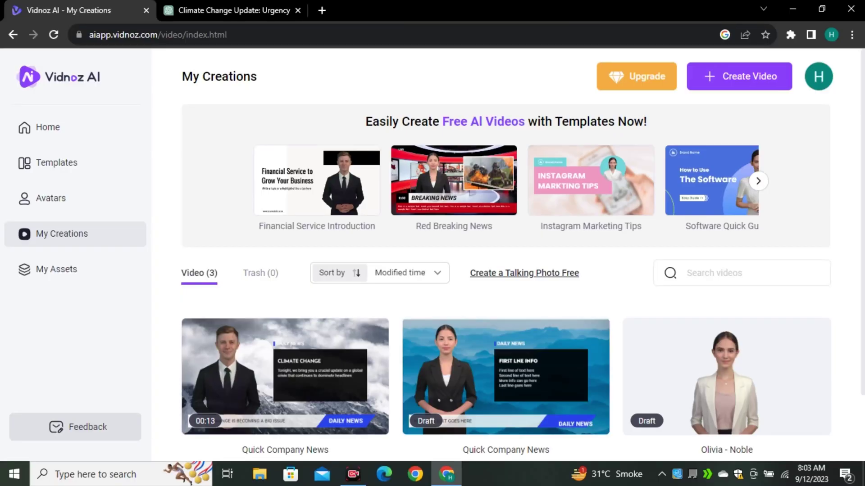
pyautogui.scroll(-1, 344, 359)
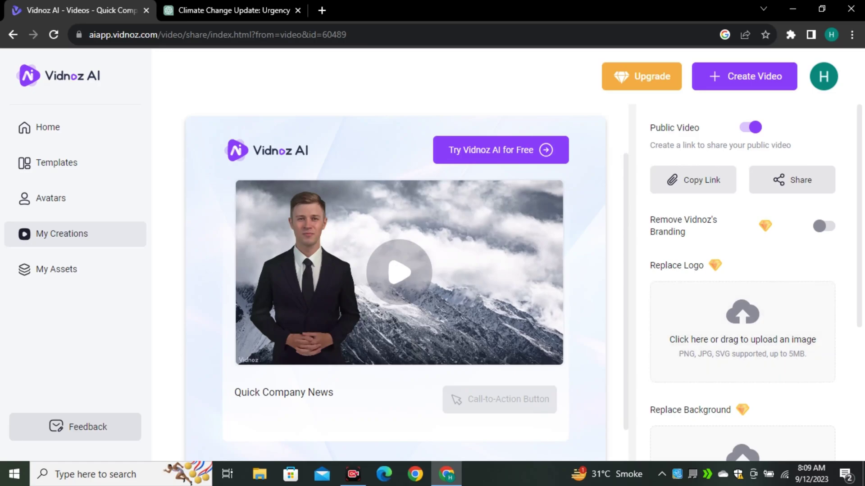
pyautogui.click(792, 180)
pyautogui.click(237, 68)
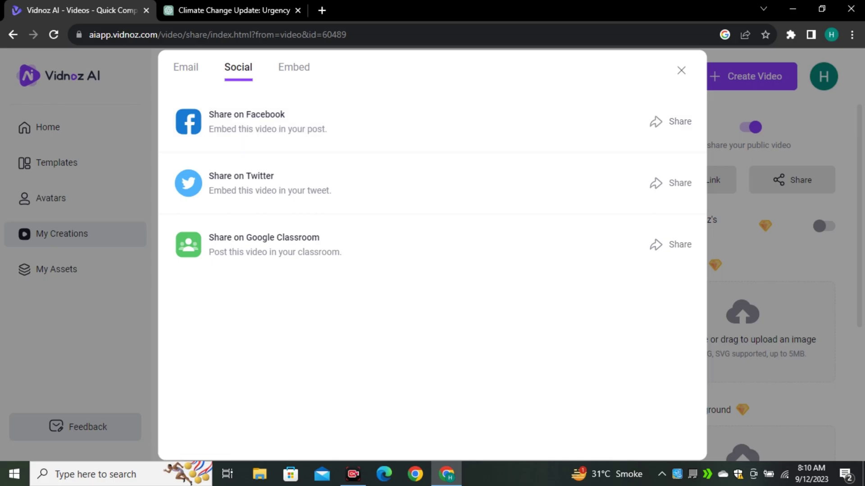
pyautogui.click(682, 70)
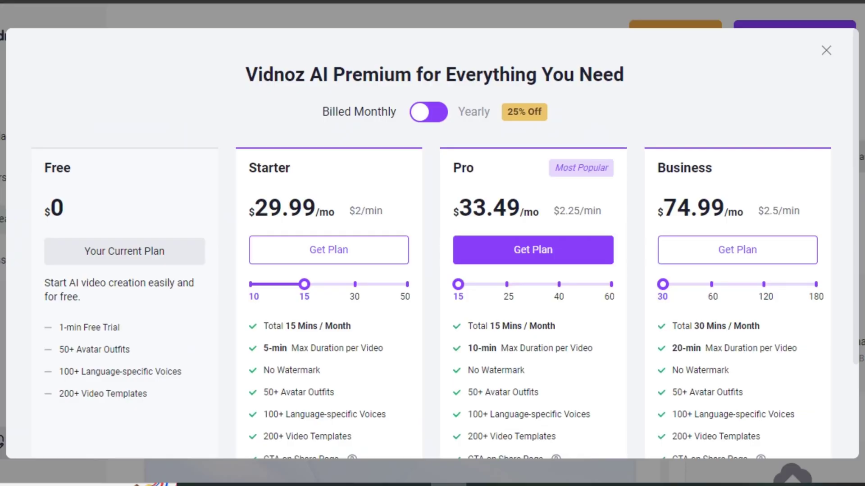
pyautogui.click(428, 111)
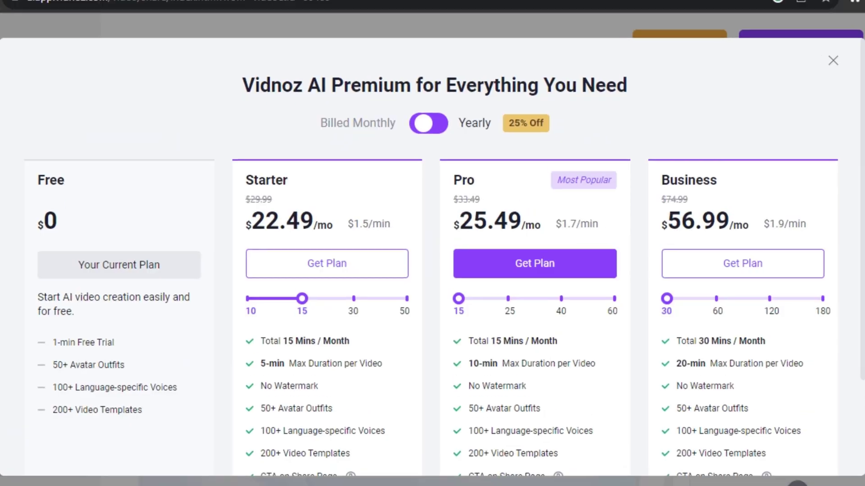